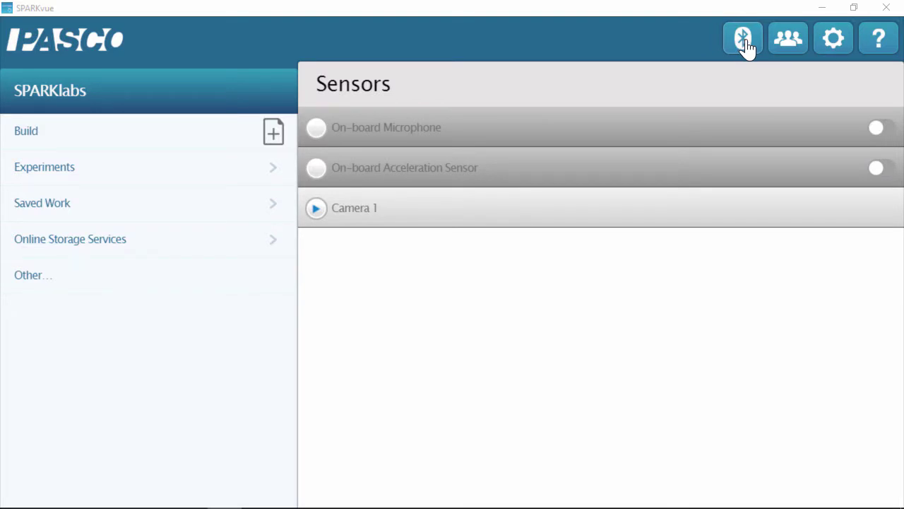
- Connect the wireless 903-746 Light sensor over Bluetooth
{"action": "left_click", "coordinate": [744, 40]}
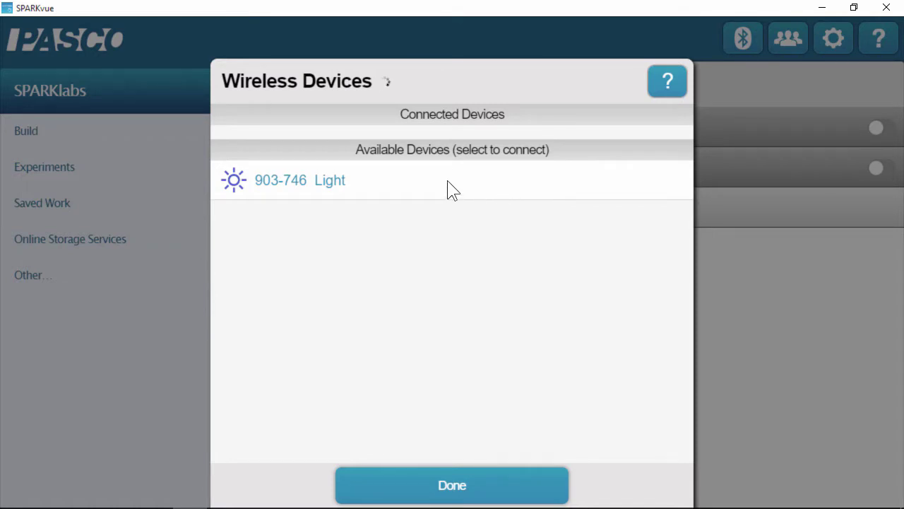
{"action": "left_click", "coordinate": [416, 186]}
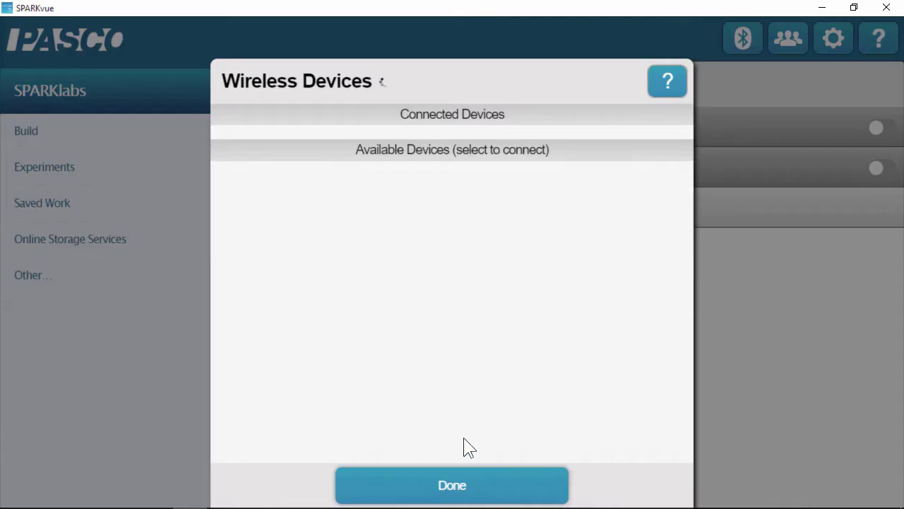
{"action": "left_click", "coordinate": [455, 484]}
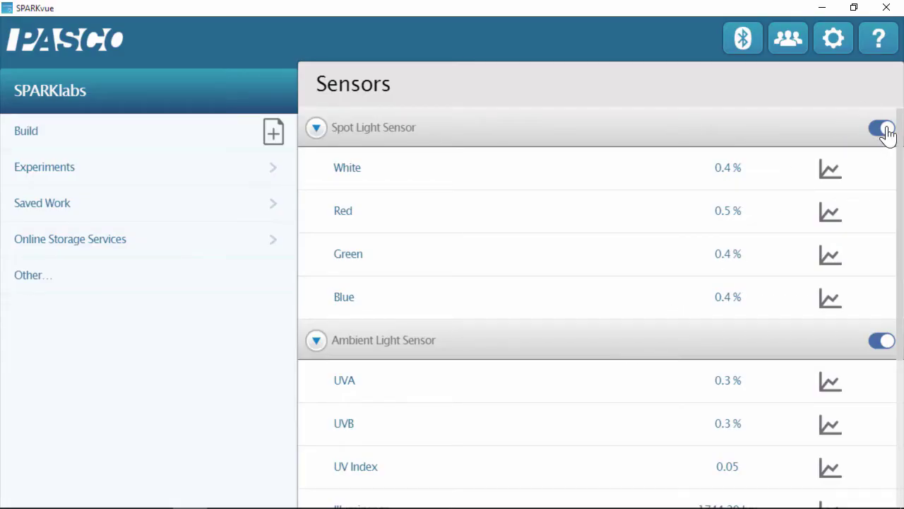
{"action": "left_click", "coordinate": [882, 128]}
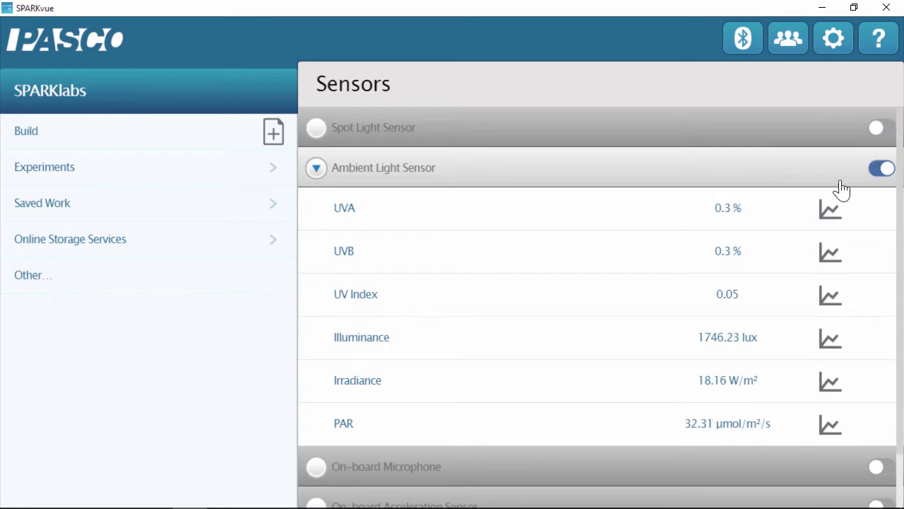
{"action": "left_click", "coordinate": [405, 297]}
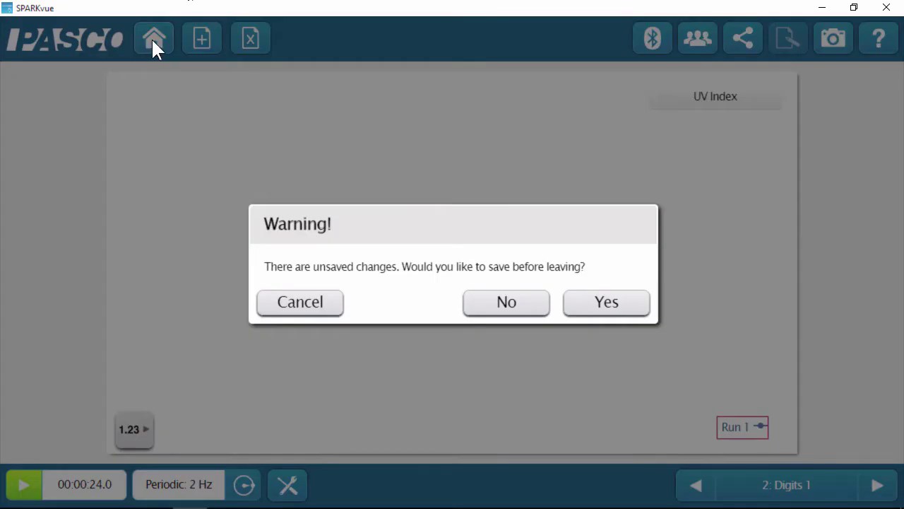
{"action": "left_click", "coordinate": [518, 317]}
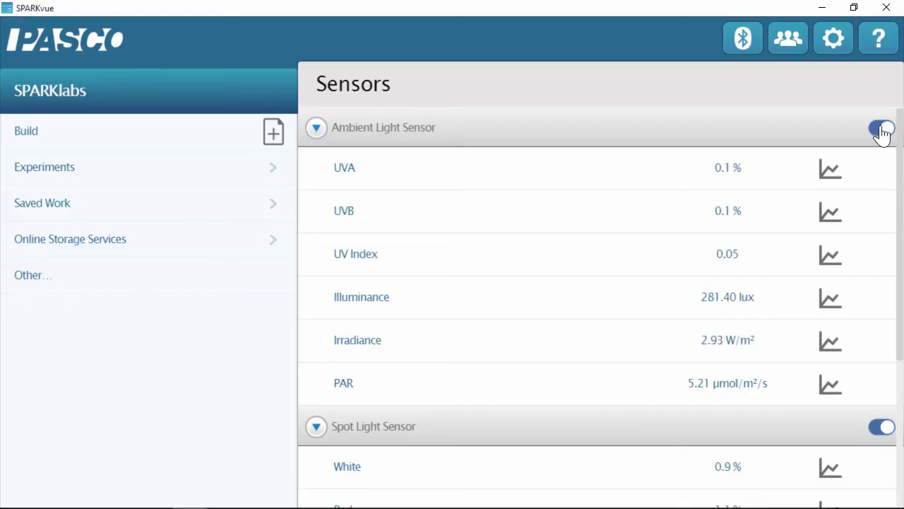
- Turn off the Ambient Light Sensor, keeping only the Spot Light channels
{"action": "left_click", "coordinate": [883, 130]}
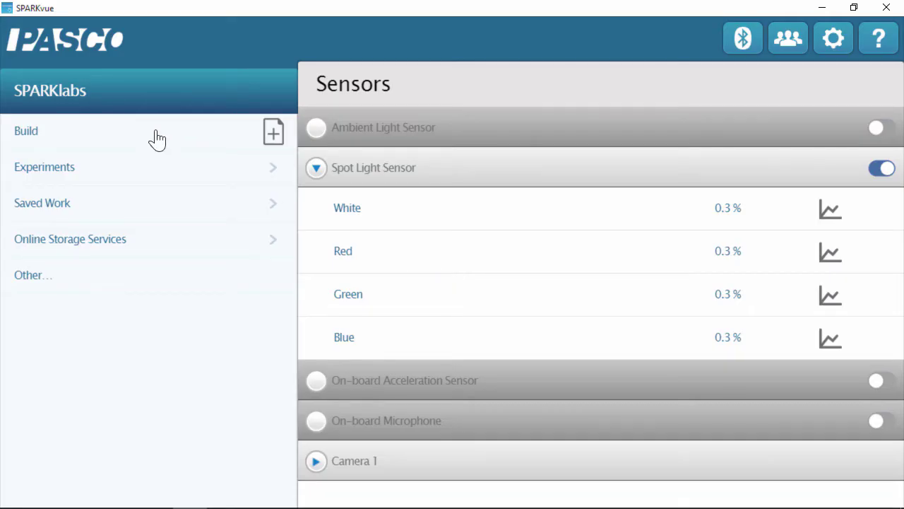
- Build a new single-pane page containing a graph
{"action": "left_click", "coordinate": [156, 132]}
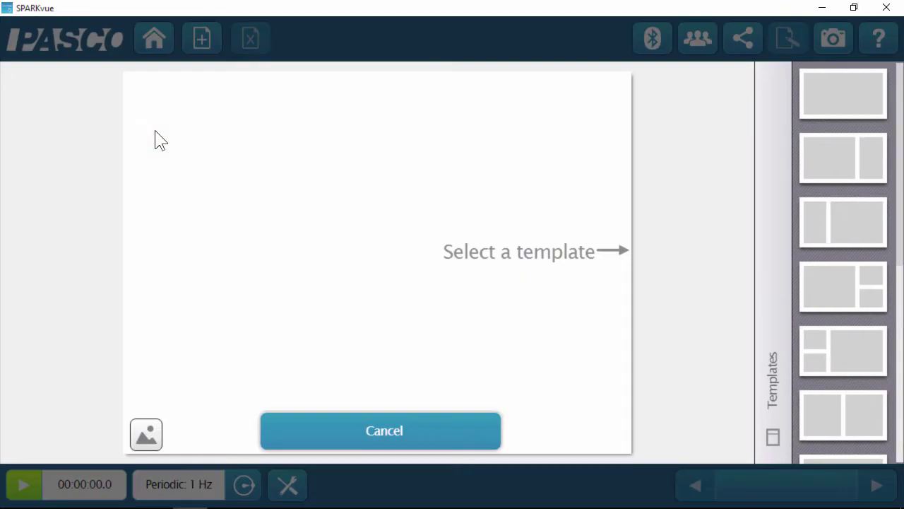
{"action": "left_click", "coordinate": [851, 97]}
{"action": "left_click", "coordinate": [420, 191]}
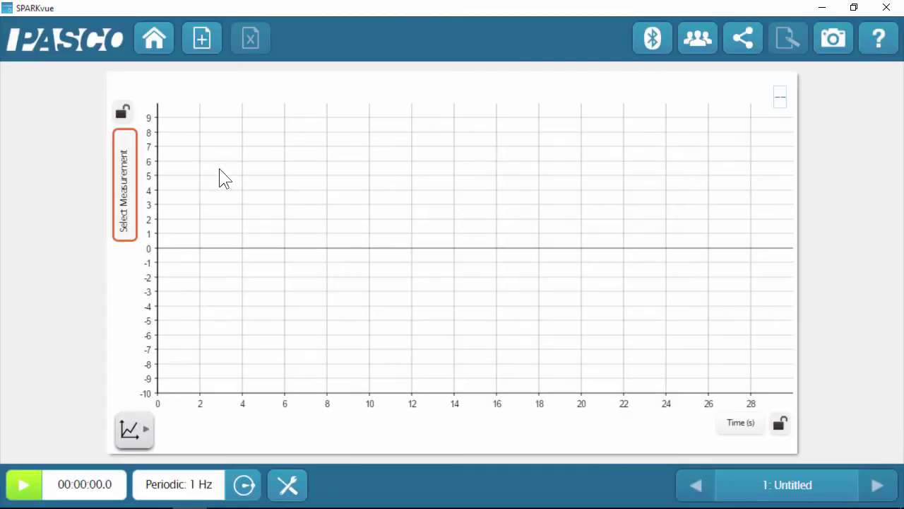
- Plot Blue, Red and Green on three separate vertical axes of the line graph
{"action": "left_click", "coordinate": [125, 197]}
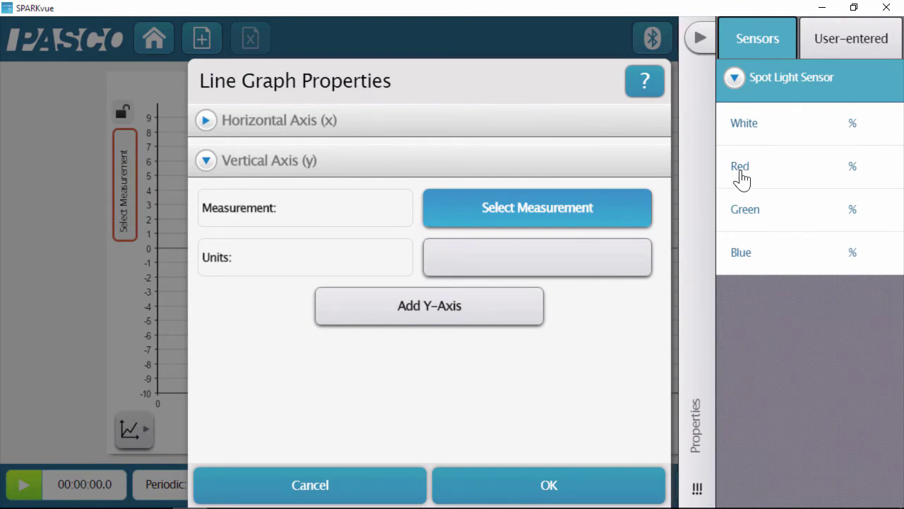
{"action": "left_click", "coordinate": [802, 258]}
{"action": "left_click", "coordinate": [479, 319]}
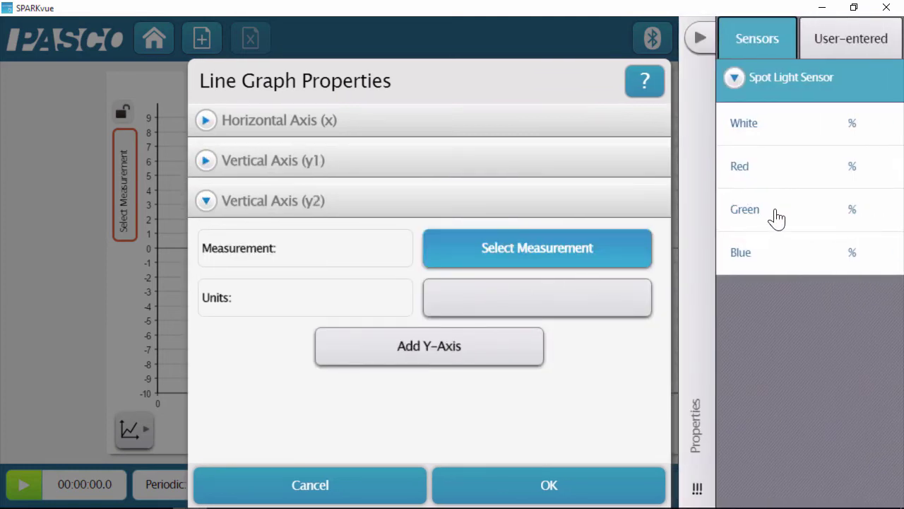
{"action": "left_click", "coordinate": [762, 171]}
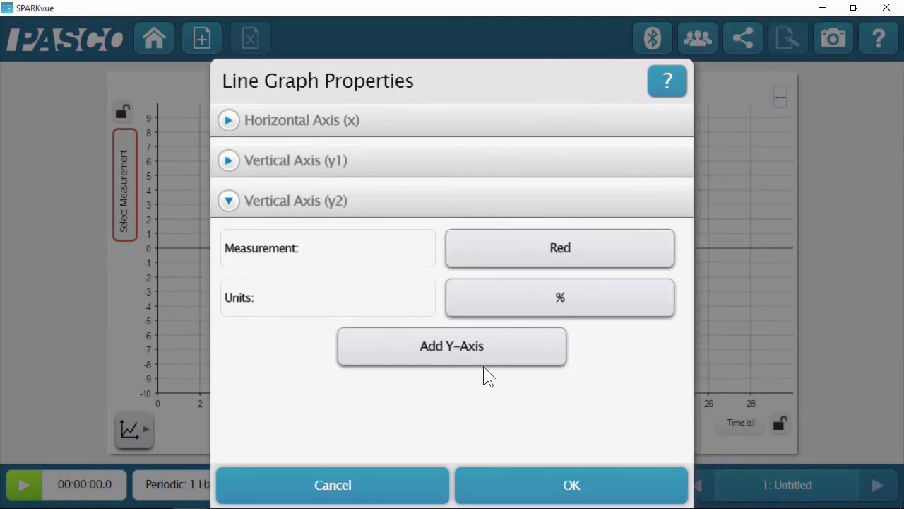
{"action": "left_click", "coordinate": [491, 371]}
{"action": "left_click", "coordinate": [536, 289]}
{"action": "left_click", "coordinate": [755, 213]}
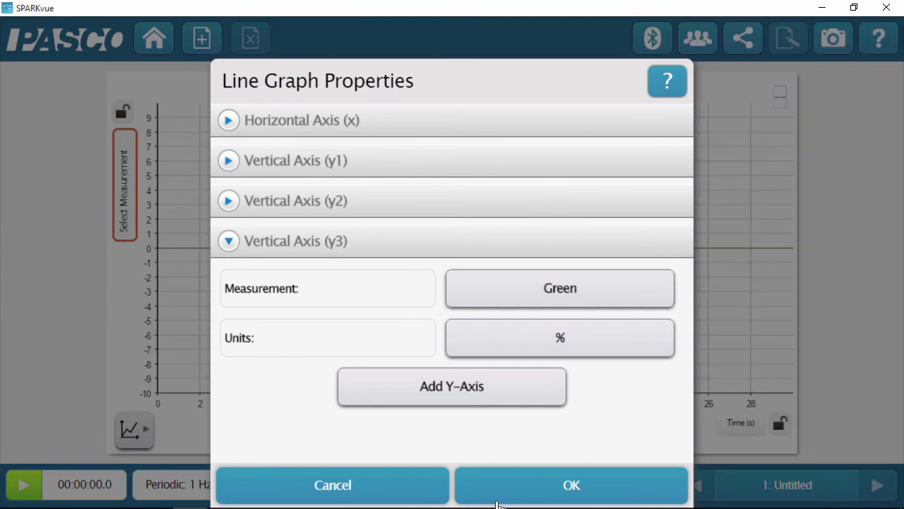
{"action": "left_click", "coordinate": [538, 487]}
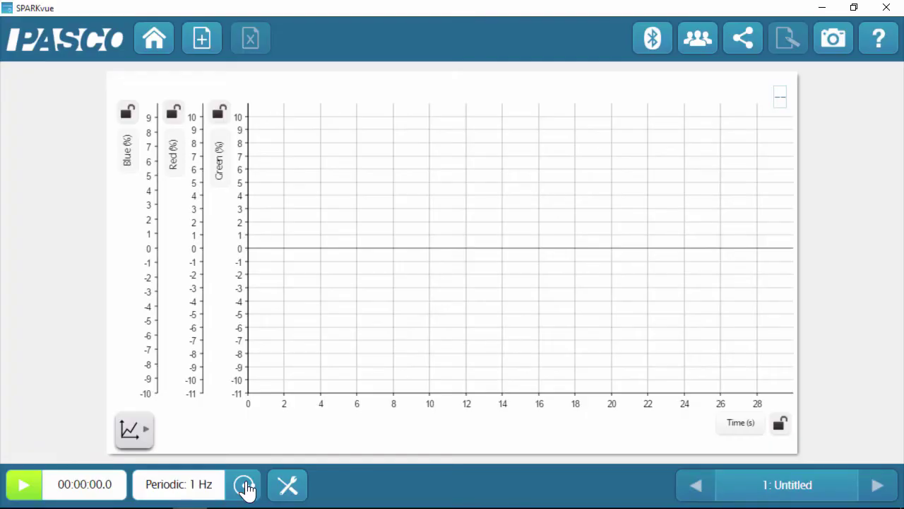
- Set the sampling rate to 10 Hz in Sampling Options
{"action": "left_click", "coordinate": [245, 486]}
{"action": "left_click", "coordinate": [656, 233]}
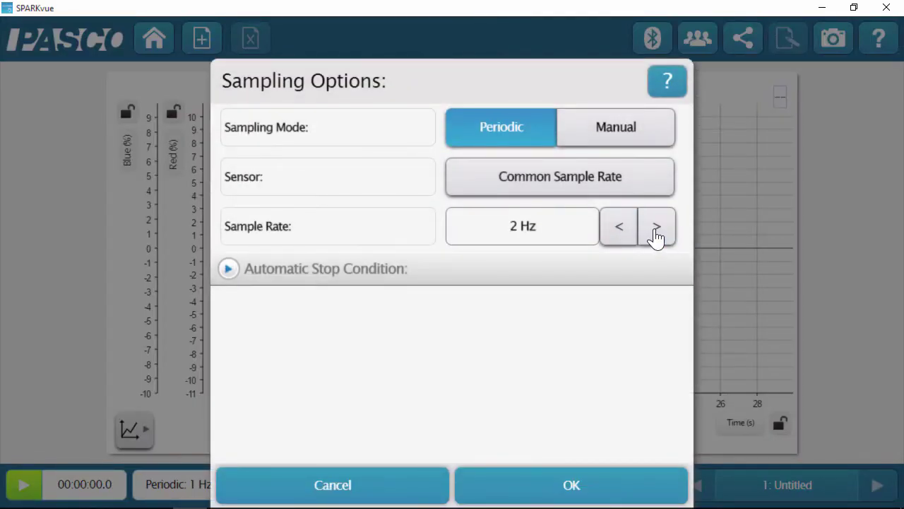
{"action": "left_click", "coordinate": [656, 233]}
{"action": "left_click", "coordinate": [656, 235]}
{"action": "left_click", "coordinate": [615, 235]}
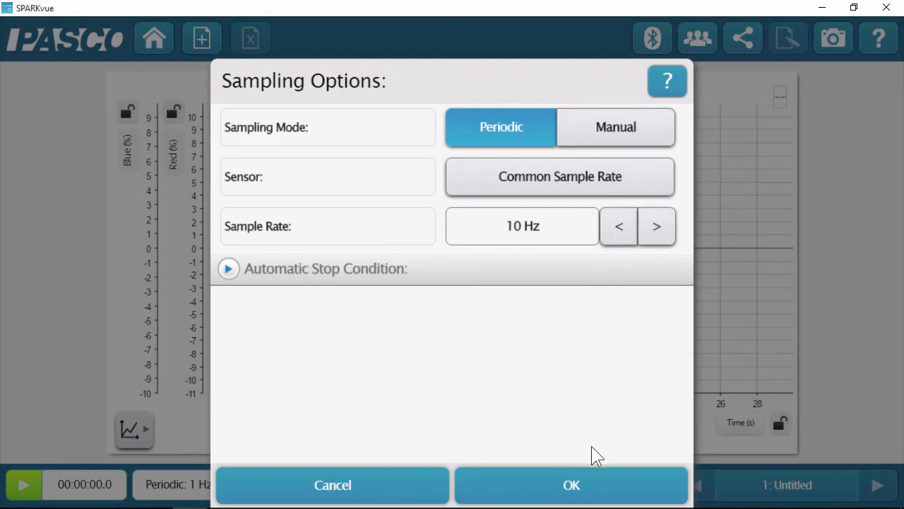